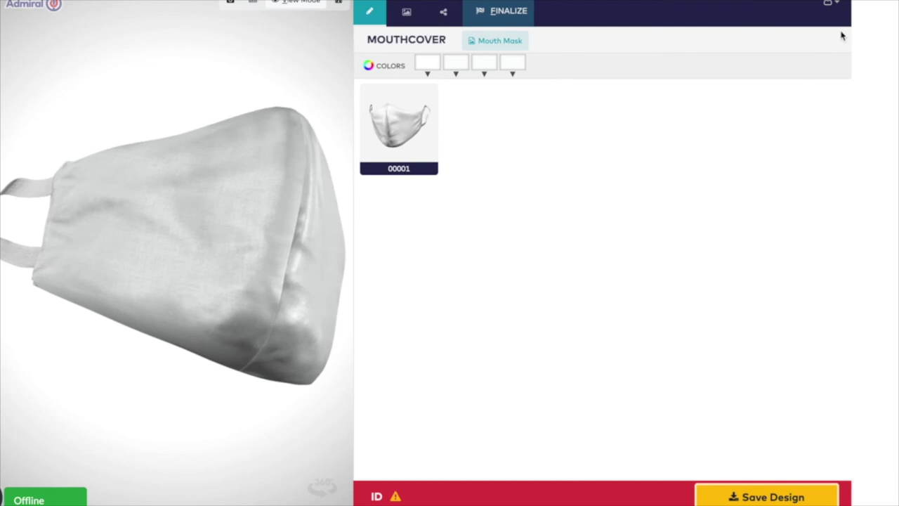
- Bring up the account menu at the top right to reach Log In and Sign Up
left_click(830, 4)
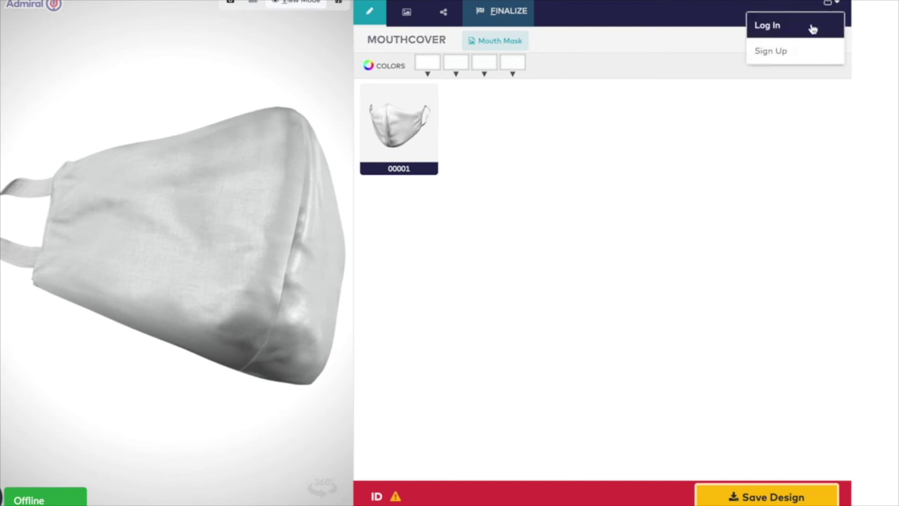
- Log in through the Login dialog with the account e-mail and password
left_click(811, 30)
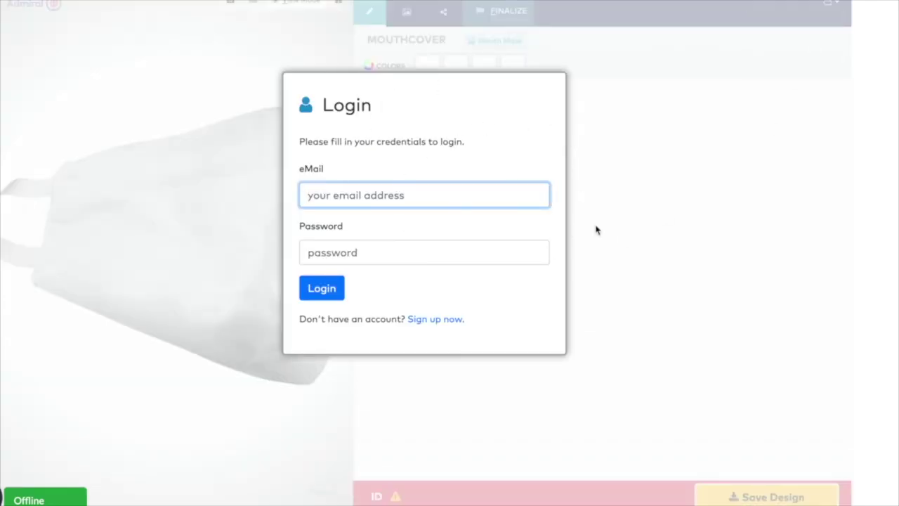
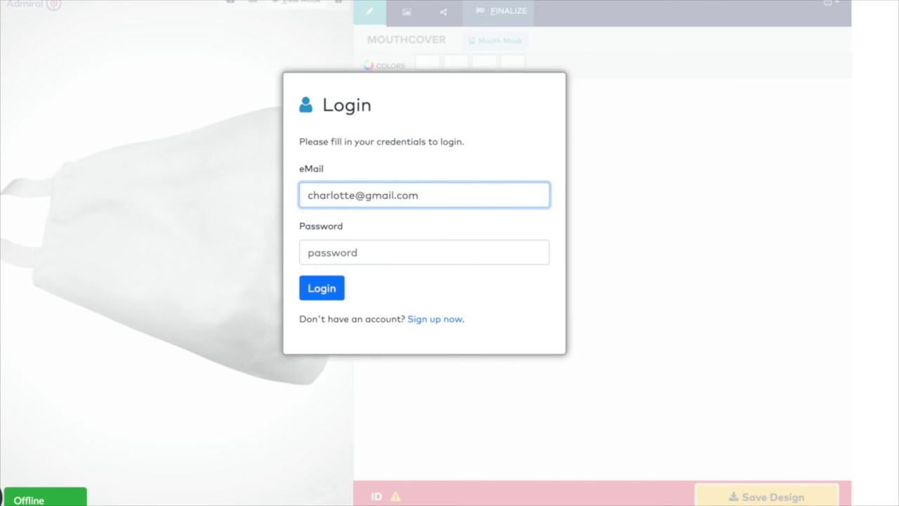
key("Tab")
type("p")
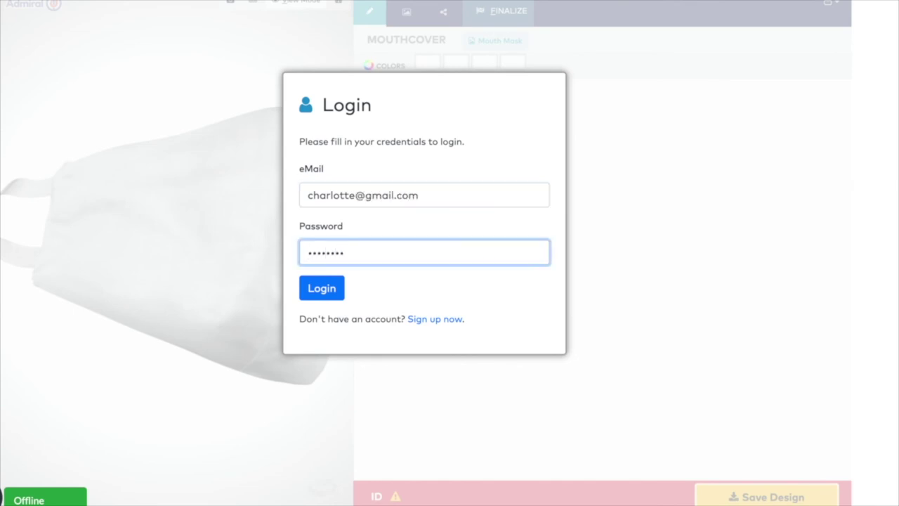
key("Return")
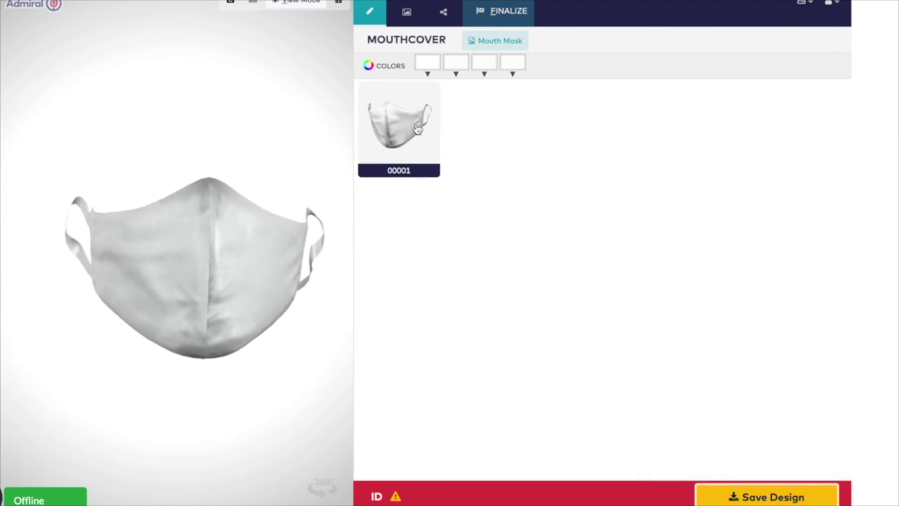
- Make the mask's base colour yellow after trying green and dark green
left_click(450, 67)
left_click(511, 142)
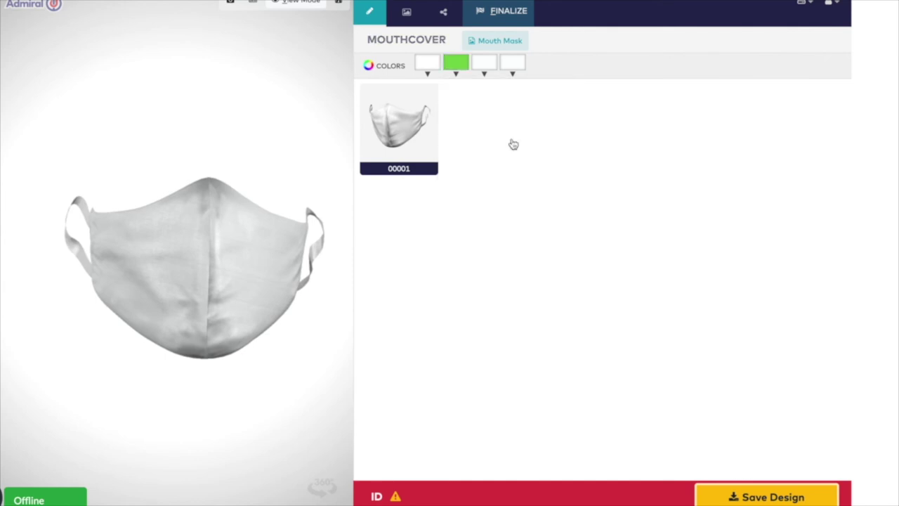
left_click(460, 74)
left_click(462, 141)
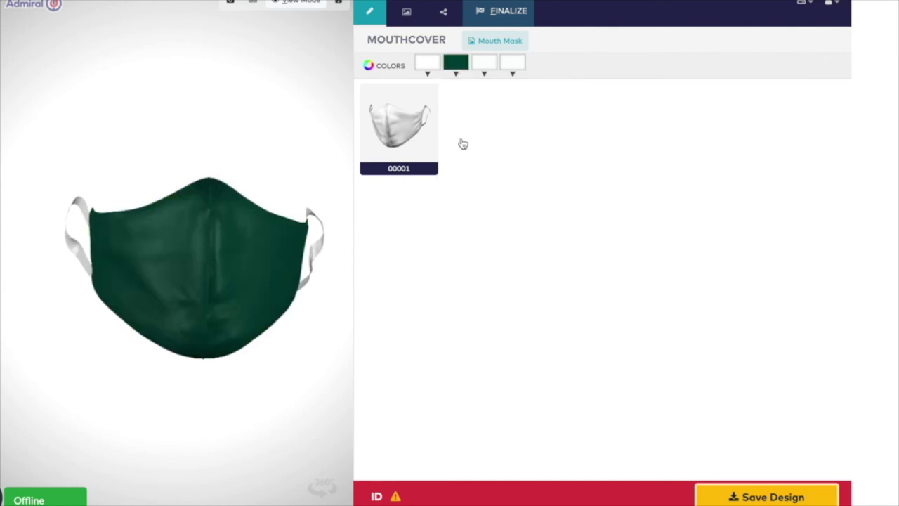
left_click(452, 67)
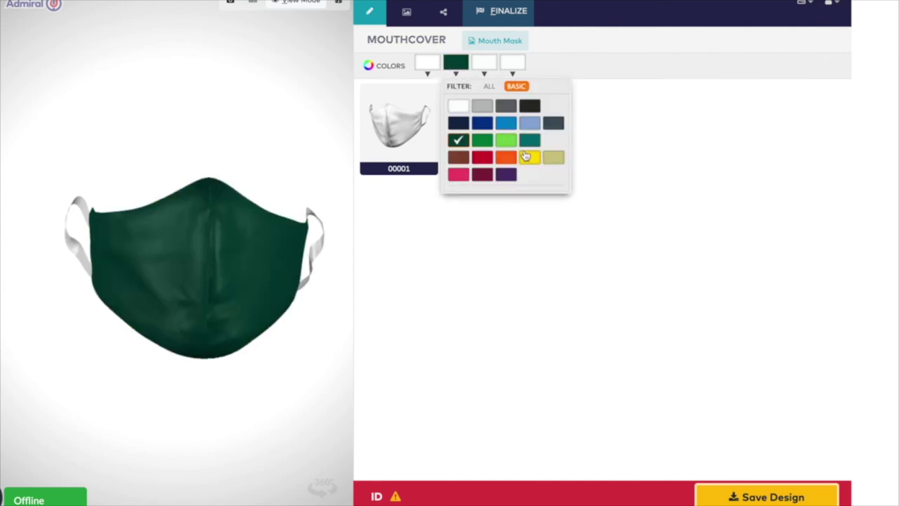
left_click(525, 155)
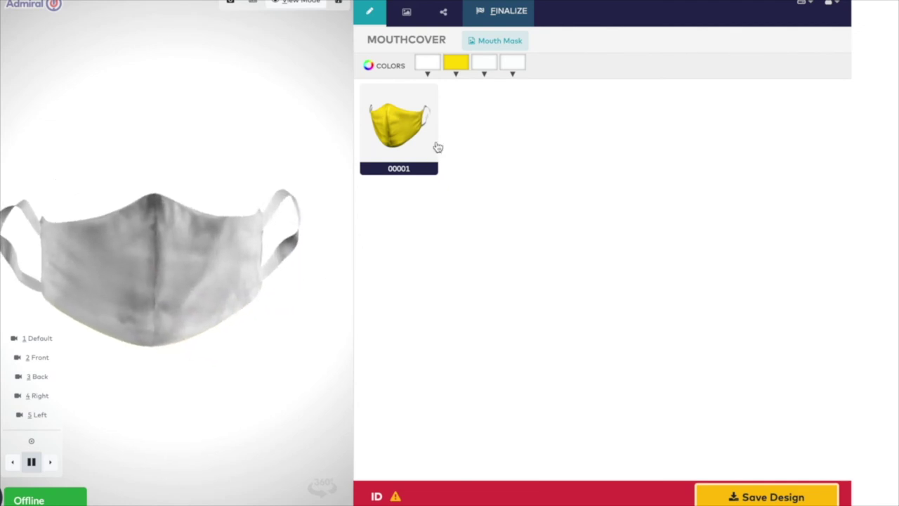
- Set the first colour to black after trying orange and blue, and show the Graphics panel
left_click(426, 70)
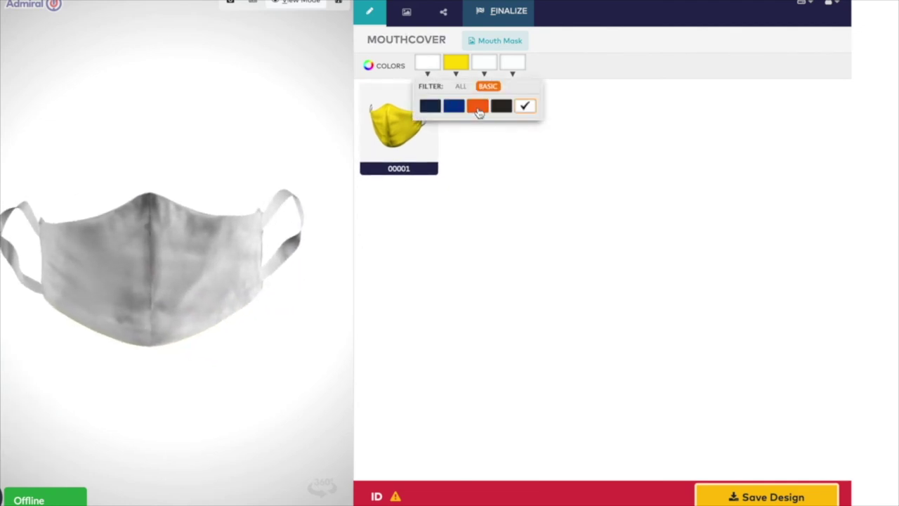
left_click(478, 105)
left_click(431, 63)
left_click(454, 105)
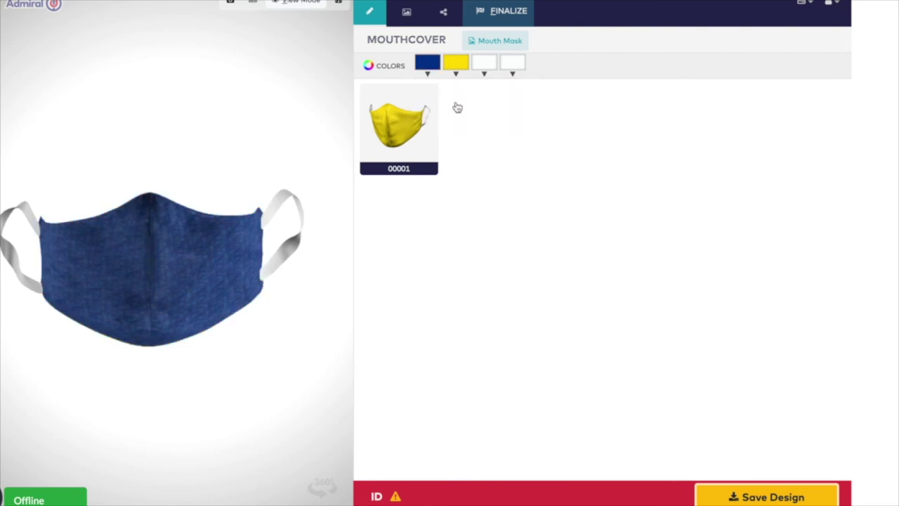
left_click(428, 67)
left_click(500, 108)
mouse_move(140, 231)
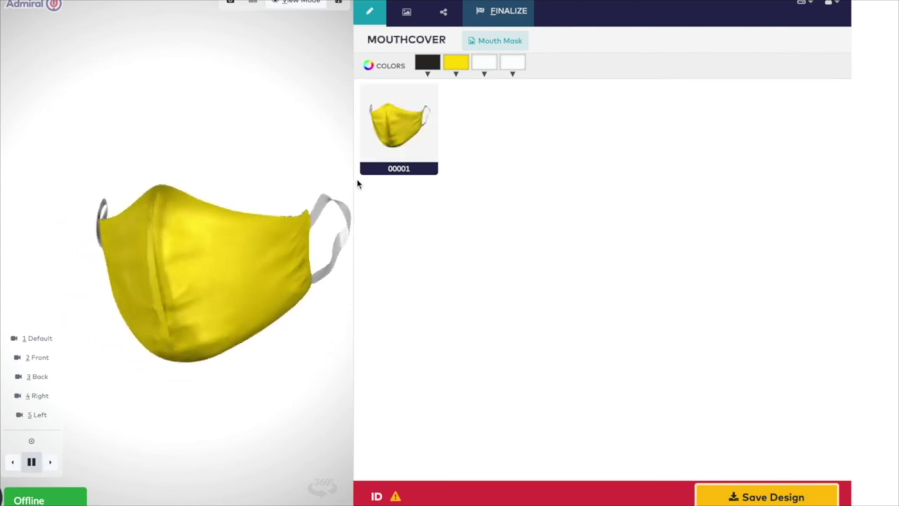
left_click(409, 15)
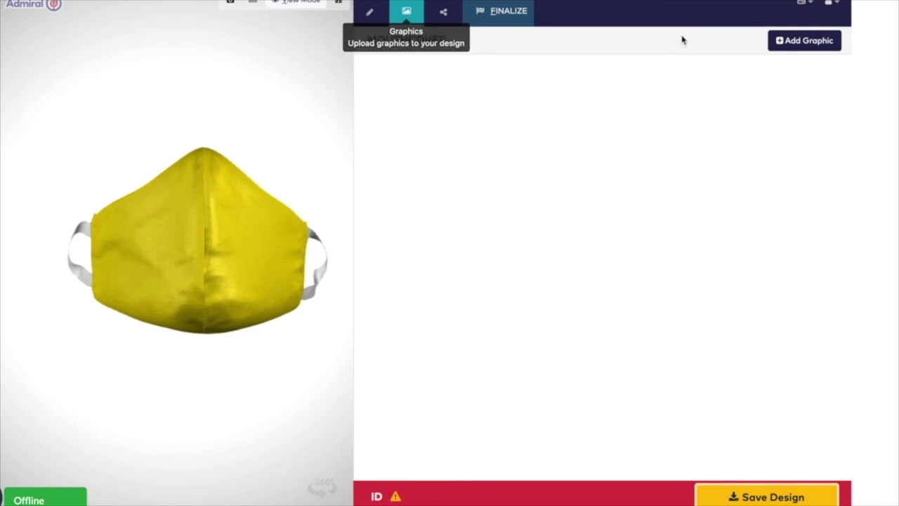
- Add a new graphic slot placed on FULL: Left with type Graphic
left_click(804, 40)
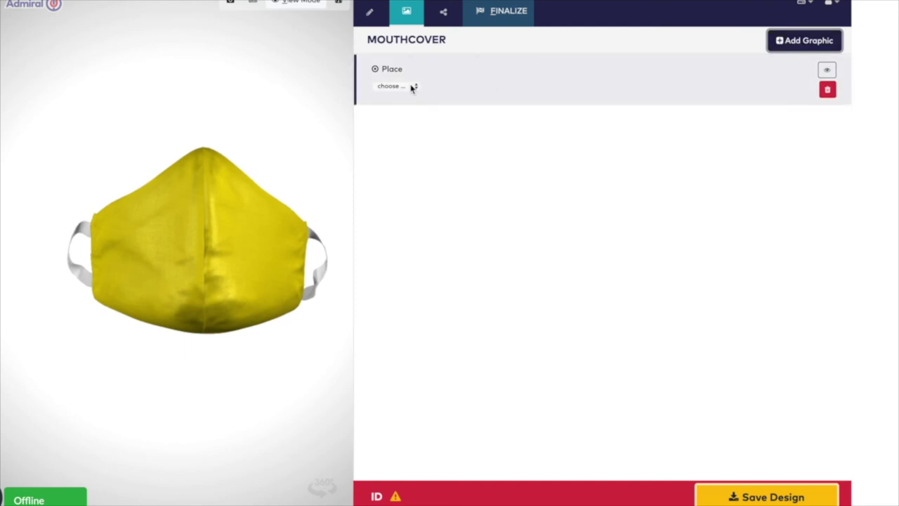
left_click(396, 86)
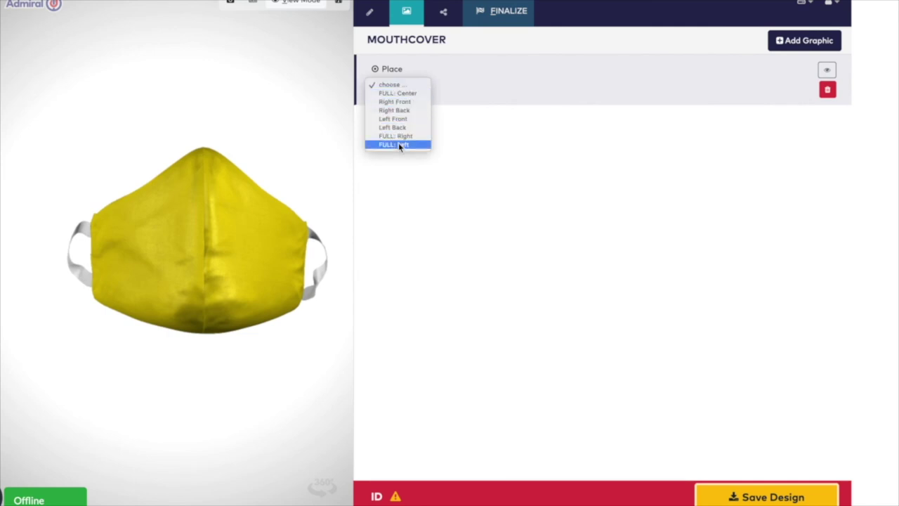
left_click(399, 144)
left_click(412, 120)
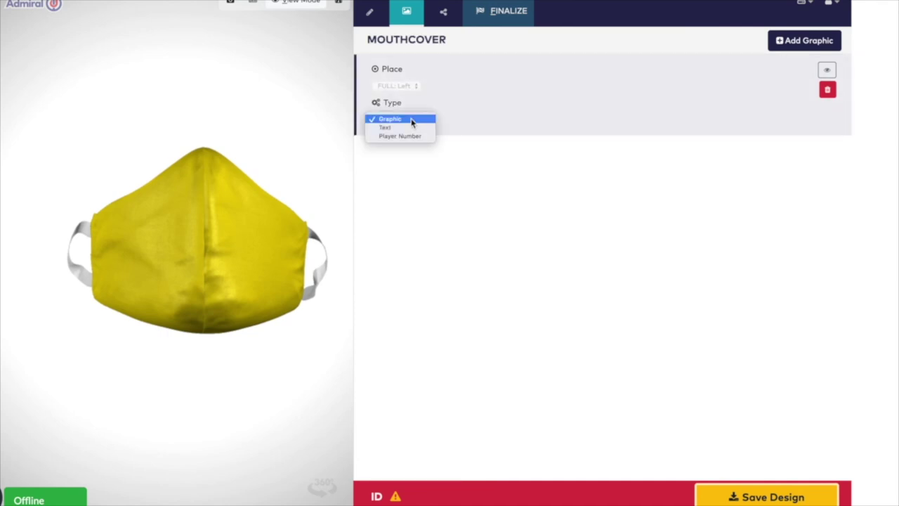
left_click(412, 120)
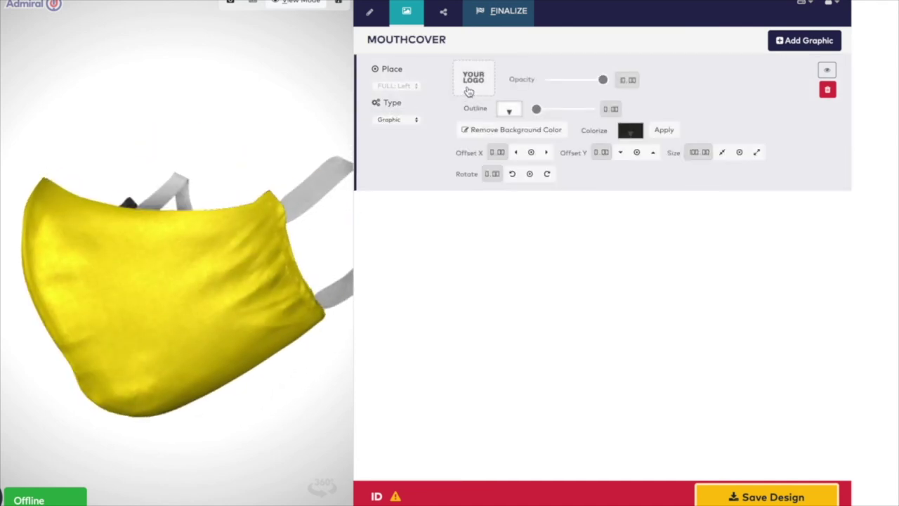
- Load Sun flower.jpeg onto the mask's left side and tilt it to -10.00 rotation
left_click(471, 87)
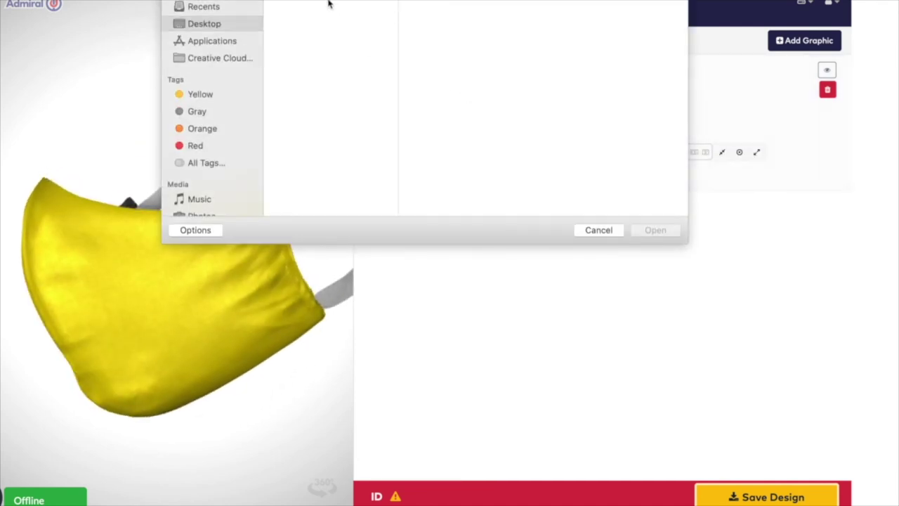
left_click(328, 3)
left_click(670, 231)
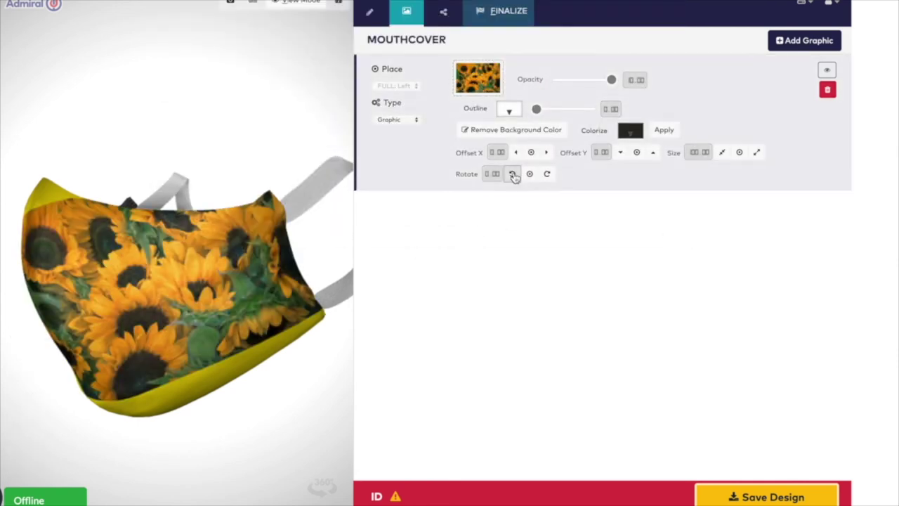
left_click(511, 174)
left_click(554, 174)
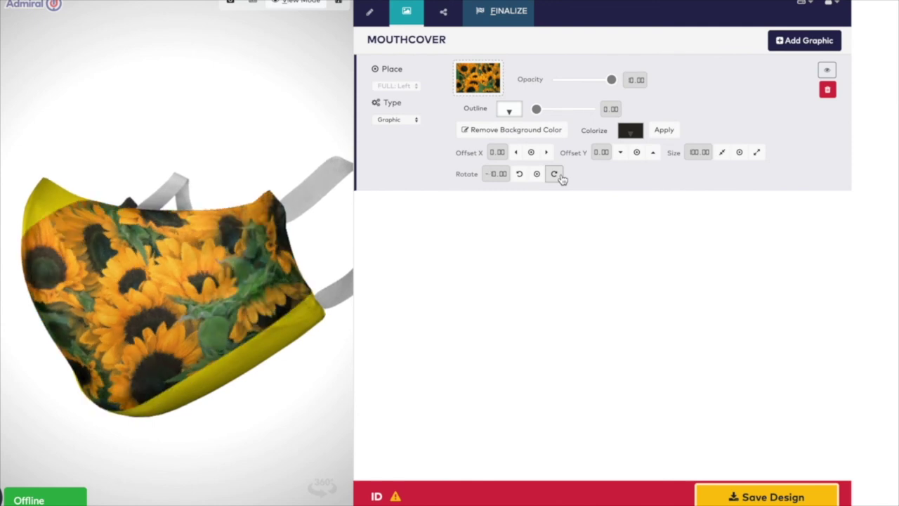
left_click(546, 152)
left_click(546, 152)
left_click(517, 153)
left_click(516, 153)
- Resize the sunflower photo to 64 and lower its opacity to 8
left_click(757, 153)
left_click(758, 153)
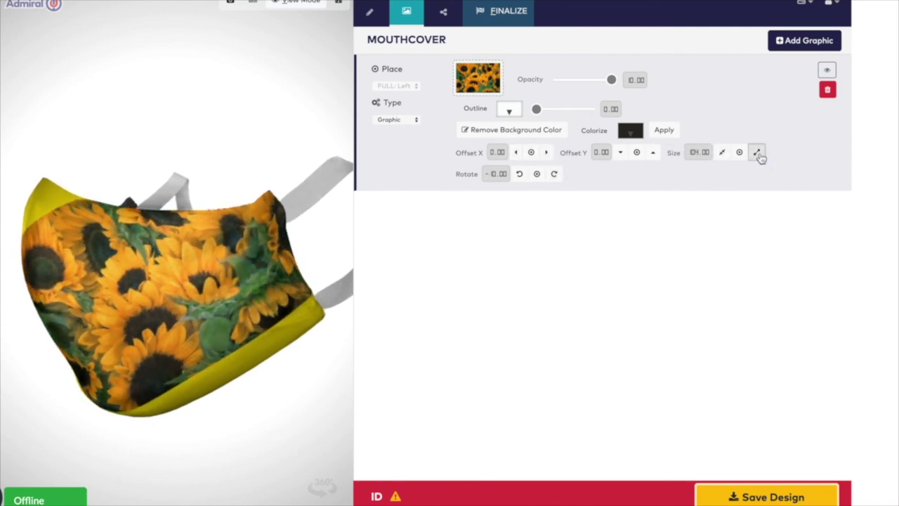
left_click(757, 153)
left_click(757, 153)
left_click(757, 153)
left_click(758, 153)
left_click(758, 153)
left_click(758, 153)
left_click(758, 153)
left_click(758, 154)
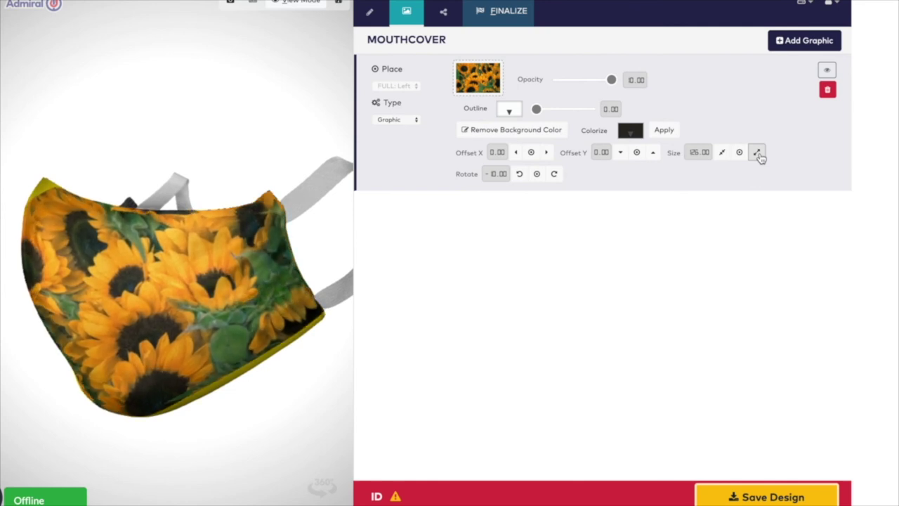
left_click(757, 153)
left_click(757, 153)
left_click(758, 153)
left_click(758, 153)
left_click(757, 153)
left_click(758, 153)
left_click(758, 153)
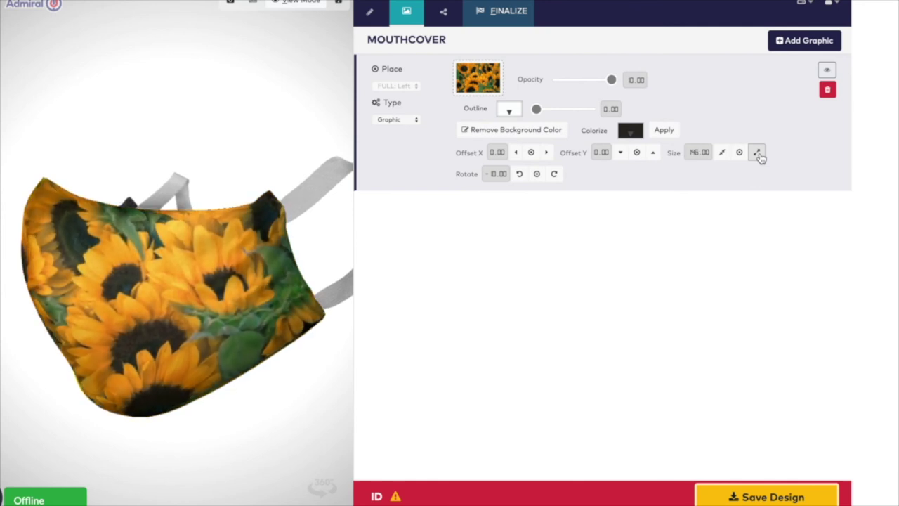
left_click(757, 153)
left_click(758, 153)
left_click(757, 153)
left_click(757, 153)
left_click(758, 153)
left_click(757, 153)
mouse_move(301, 250)
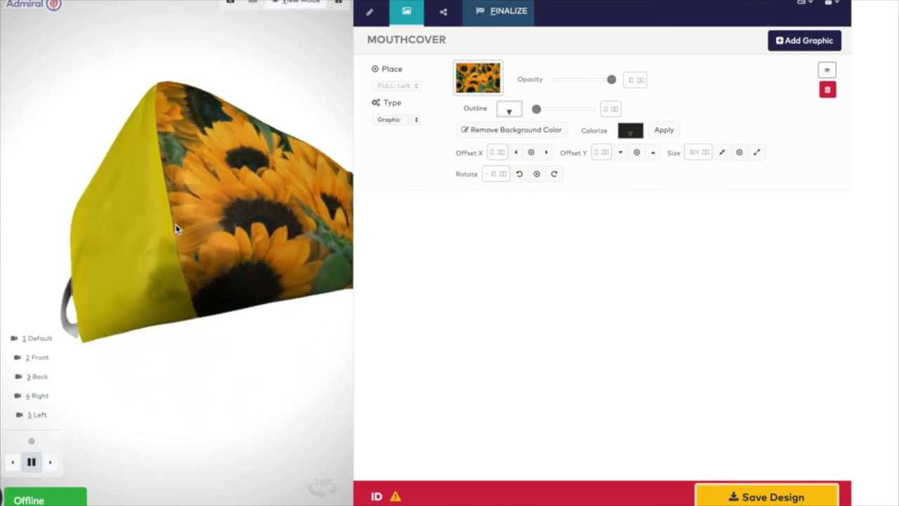
left_click_drag(611, 80, 599, 80)
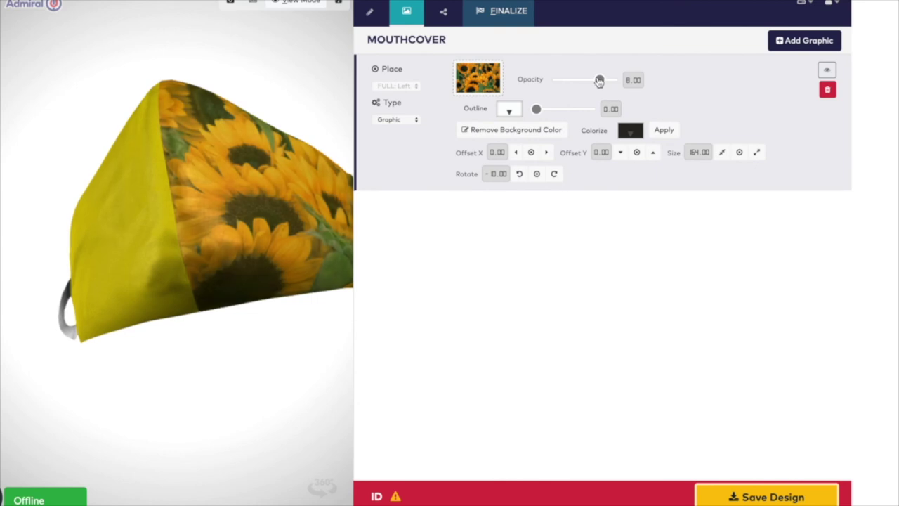
- Add a right-back Graphic slot with Logo 1.png and remove its white background
left_click(801, 44)
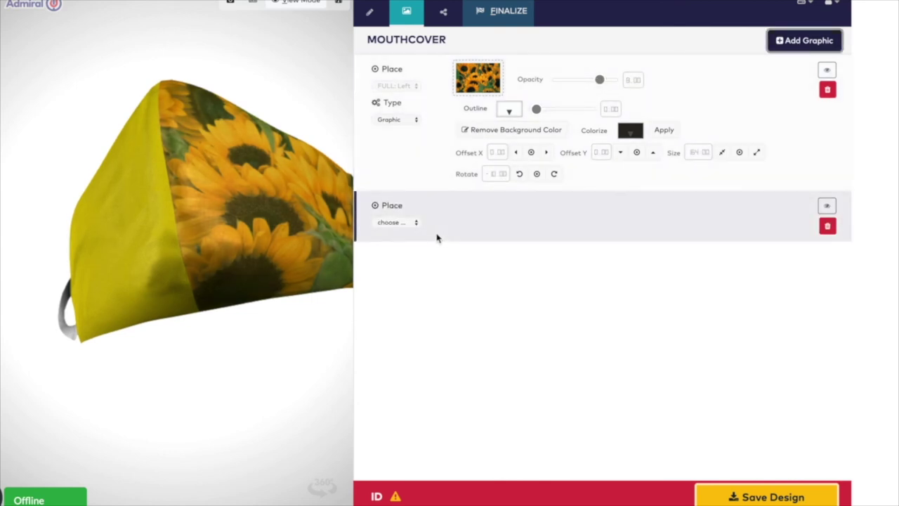
left_click(395, 222)
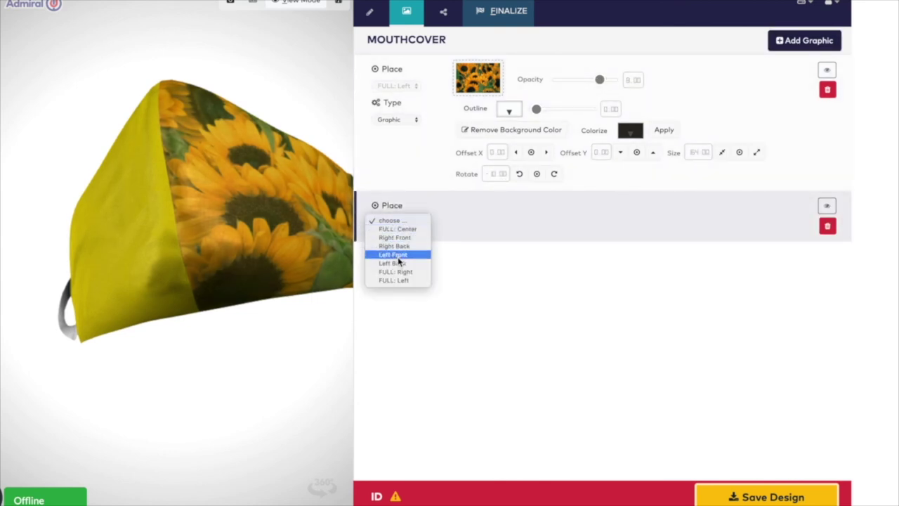
left_click(393, 247)
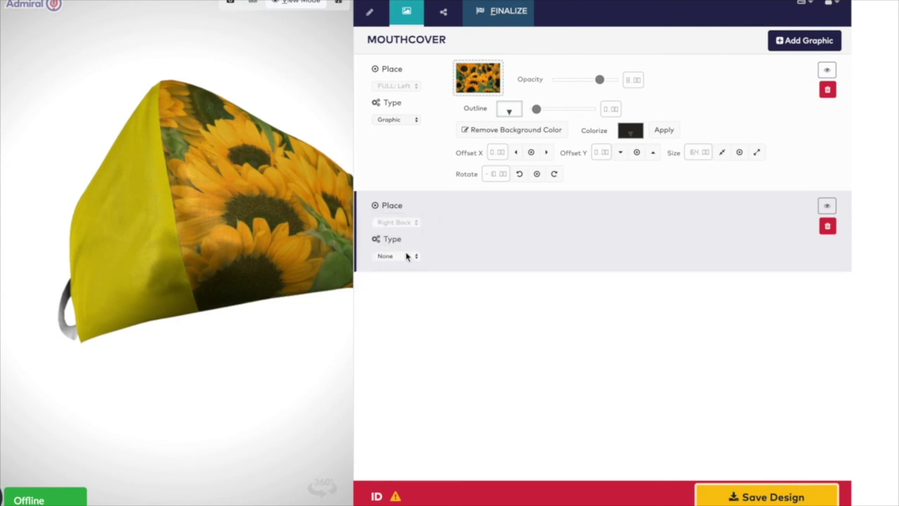
left_click(405, 256)
left_click(402, 257)
left_click(483, 225)
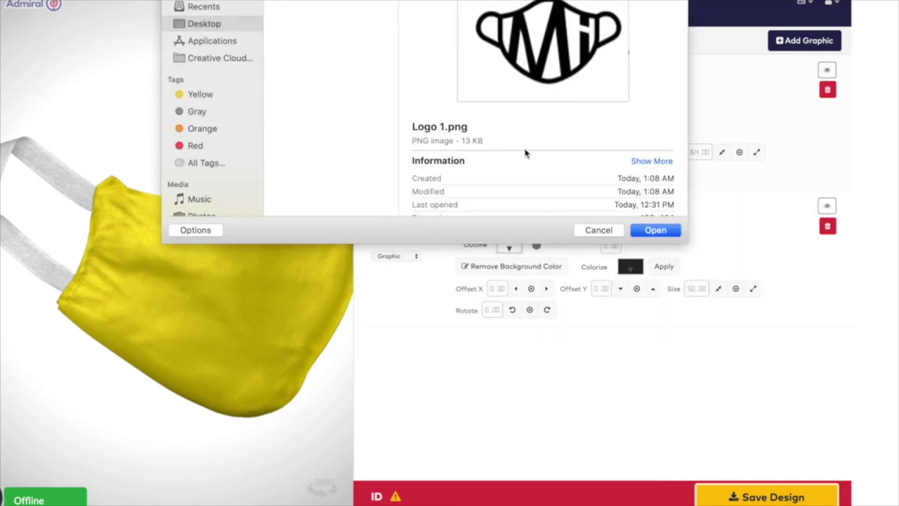
left_click(653, 230)
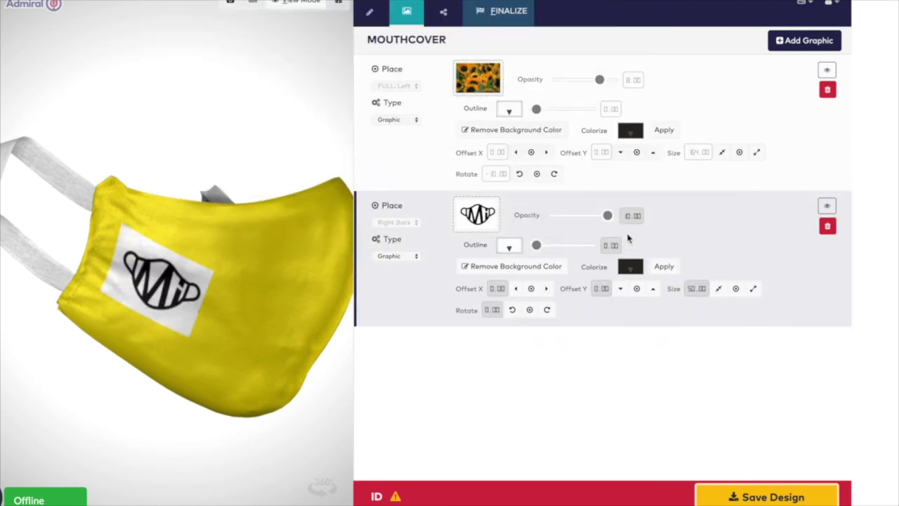
left_click(537, 271)
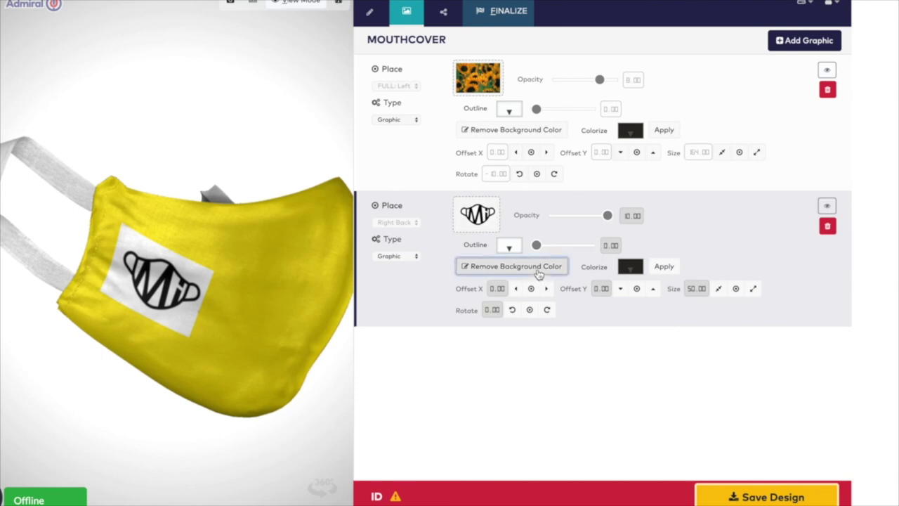
- Shift the logo to Offset Y 22.00 and Offset X -8.00
left_click(618, 289)
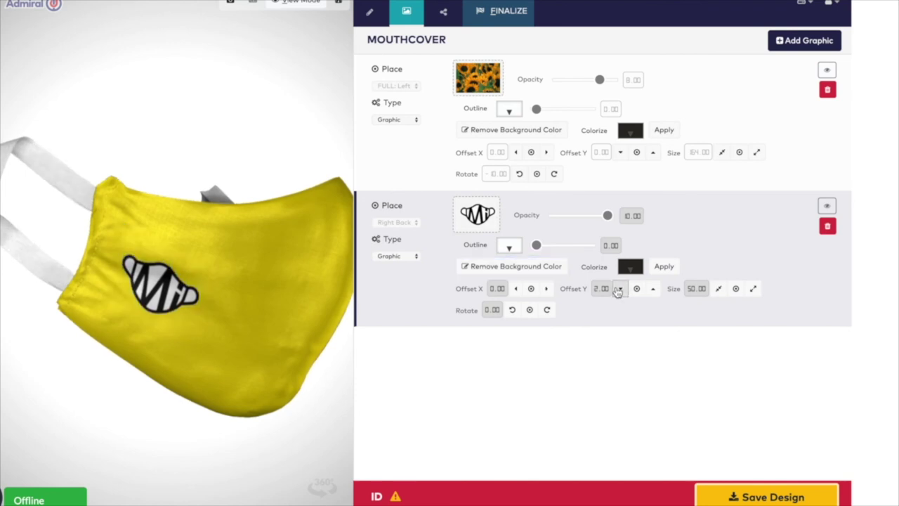
left_click(619, 288)
left_click(618, 288)
left_click(618, 288)
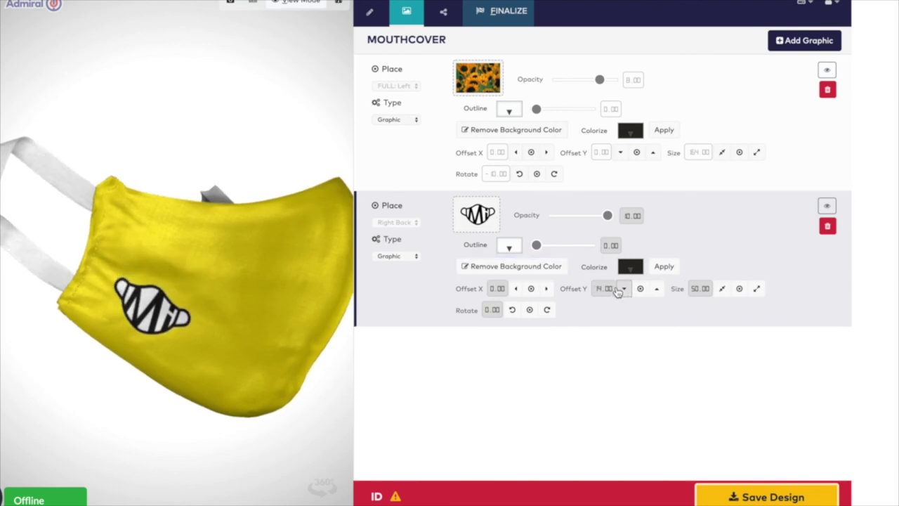
left_click(618, 289)
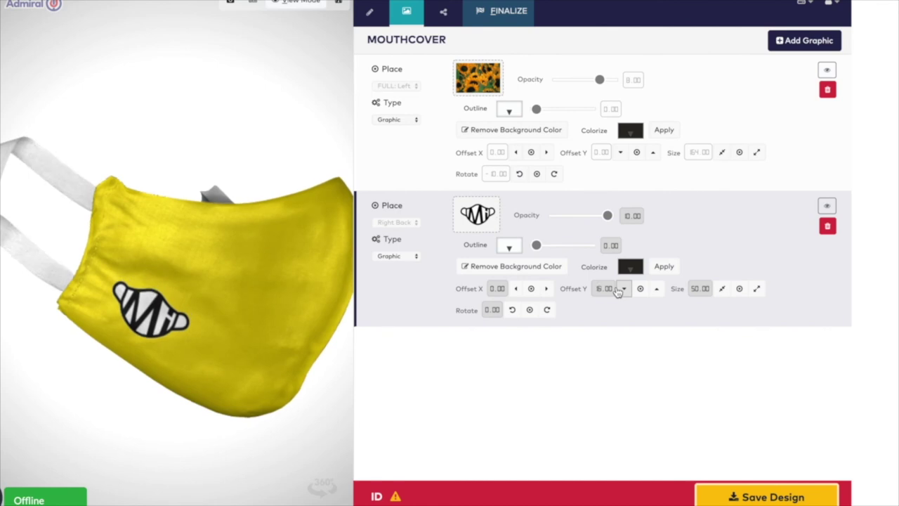
double_click(517, 290)
double_click(519, 290)
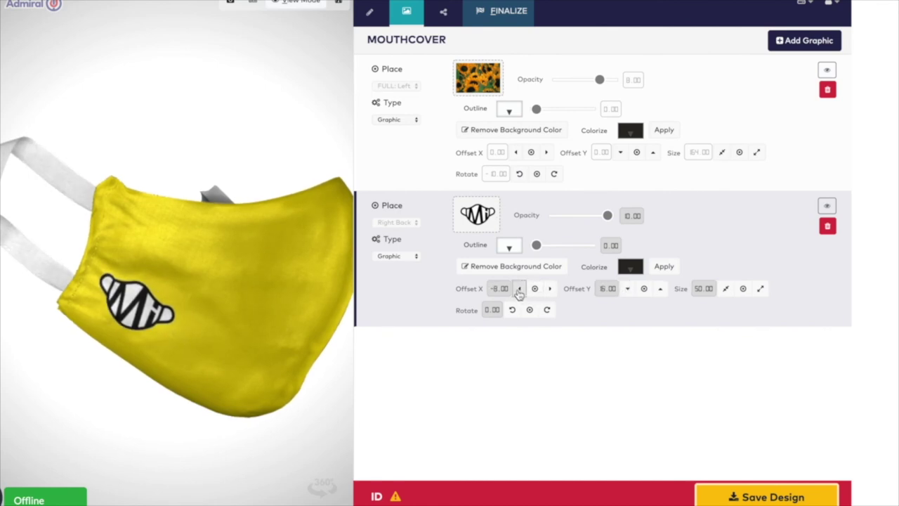
double_click(627, 294)
left_click(628, 294)
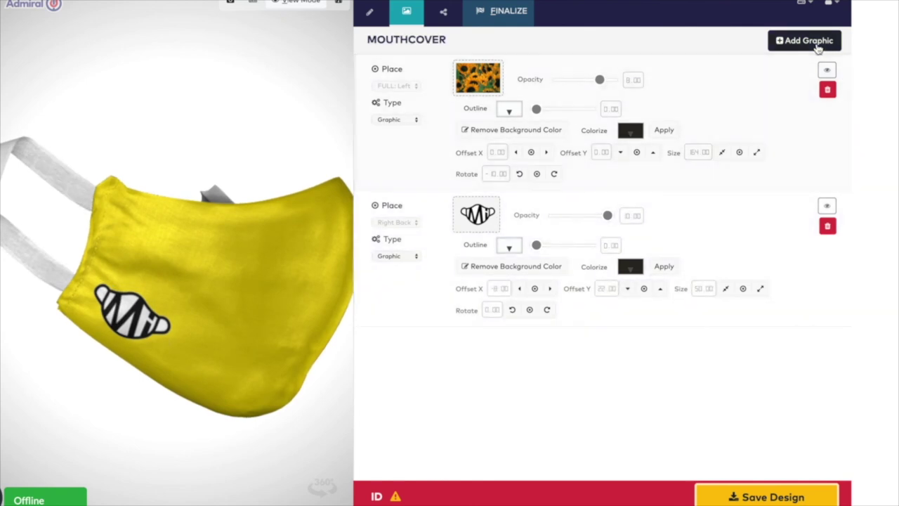
- Add a FULL: Right text layer reading 'Sunny Days', correcting the typo, and save the design
left_click(817, 42)
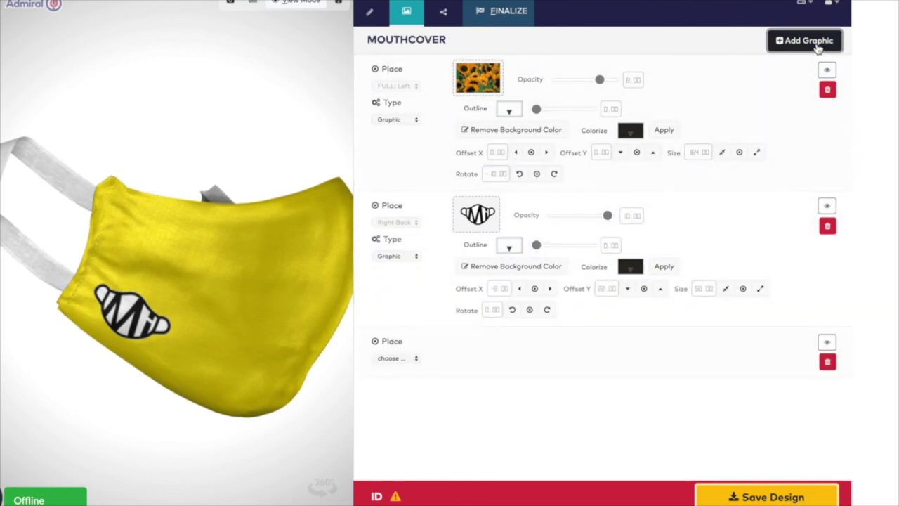
left_click(394, 358)
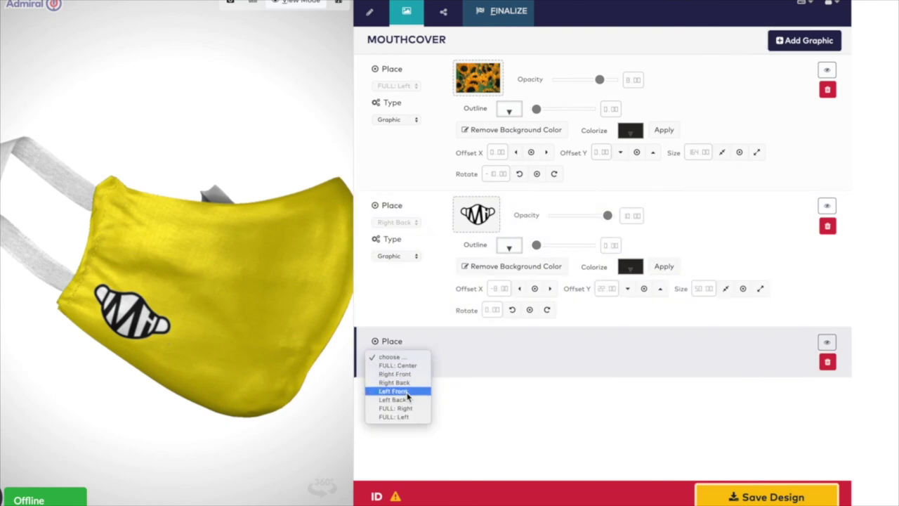
left_click(396, 408)
left_click(396, 391)
left_click(518, 343)
type("Sunny Dyas")
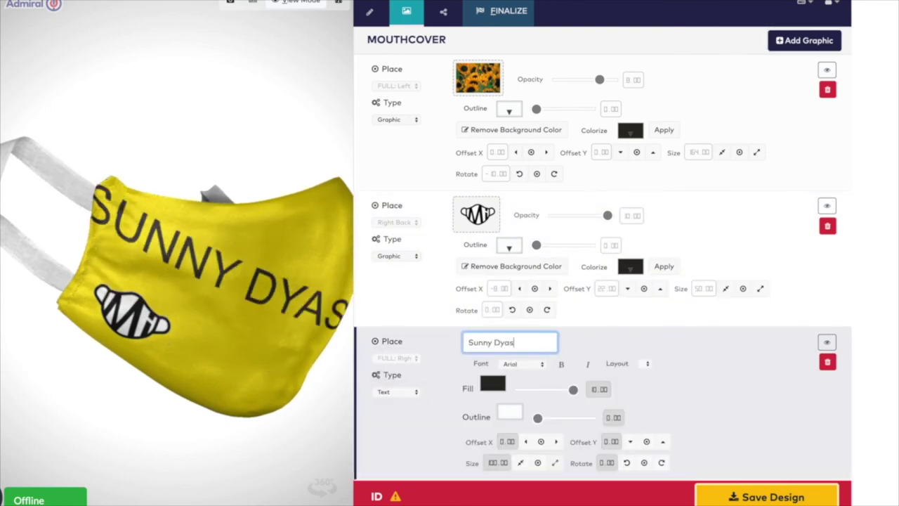
key("BackSpace")
key("BackSpace")
type("ys")
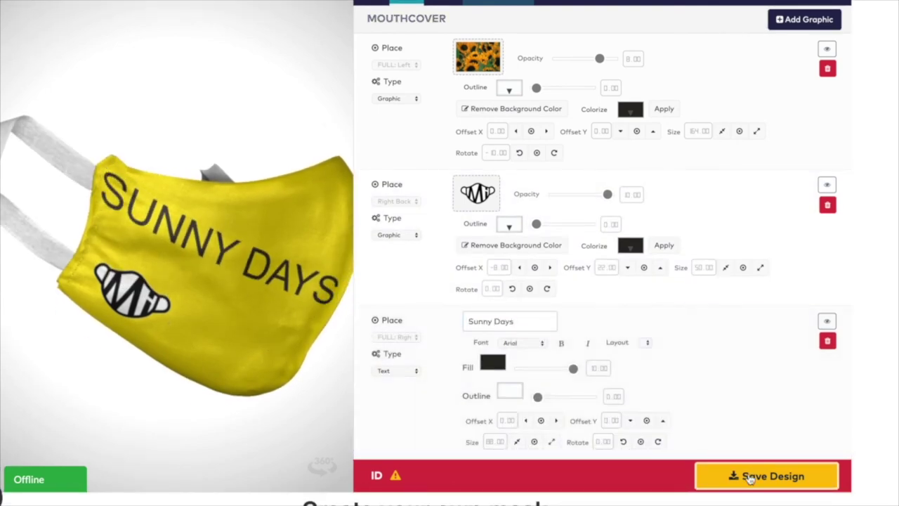
left_click(749, 475)
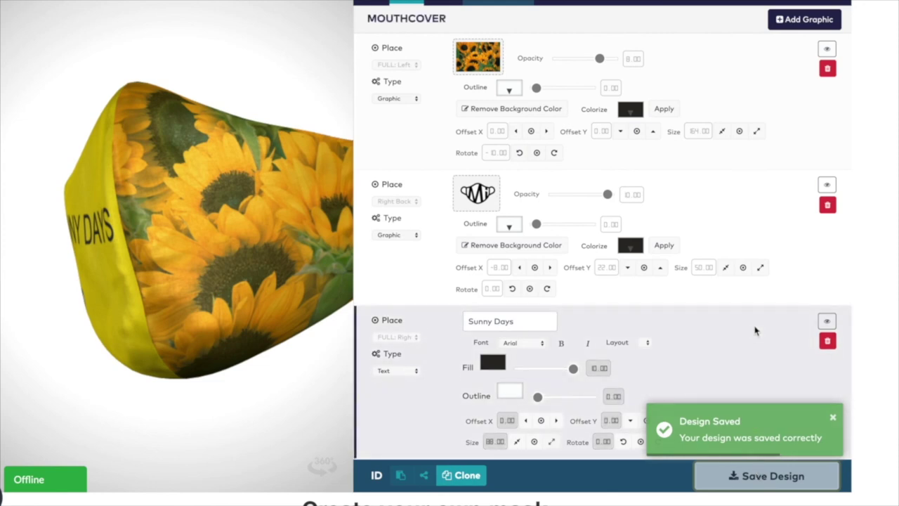
scroll(755, 329, "up", 1)
left_click(801, 30)
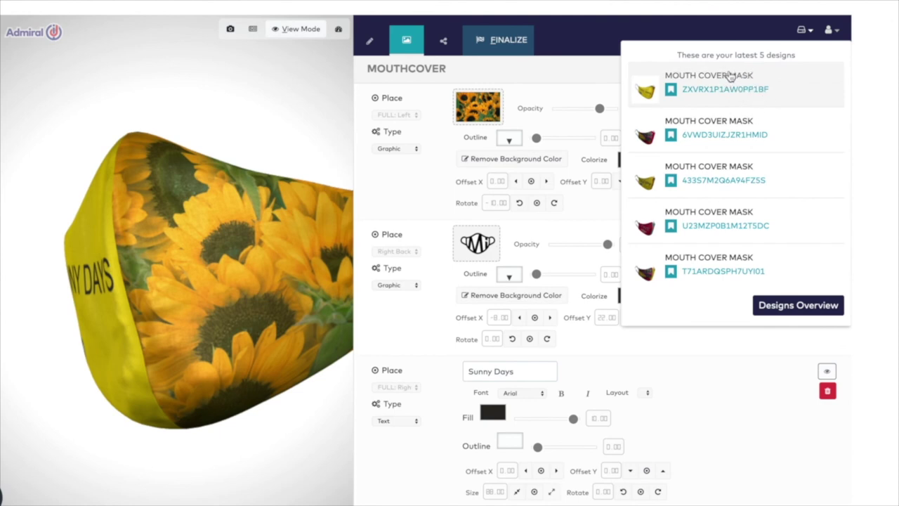
left_click(718, 87)
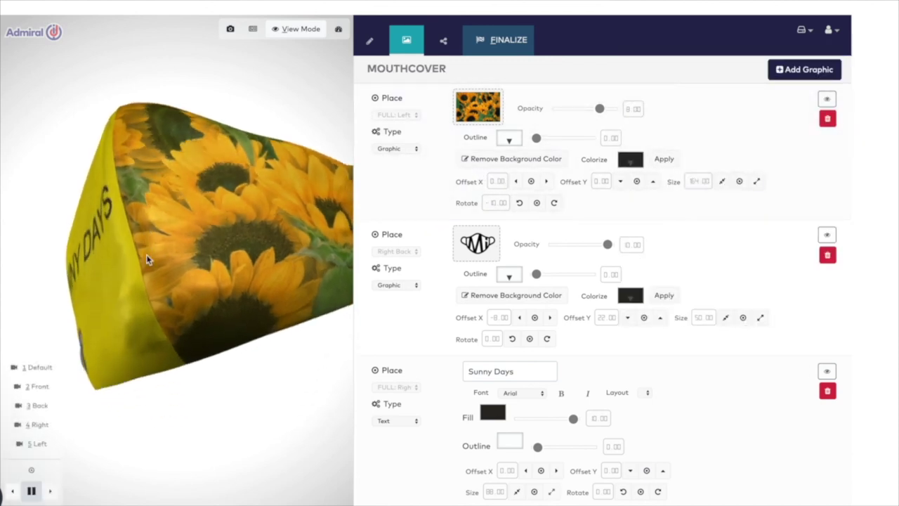
left_click_drag(146, 254, 237, 290)
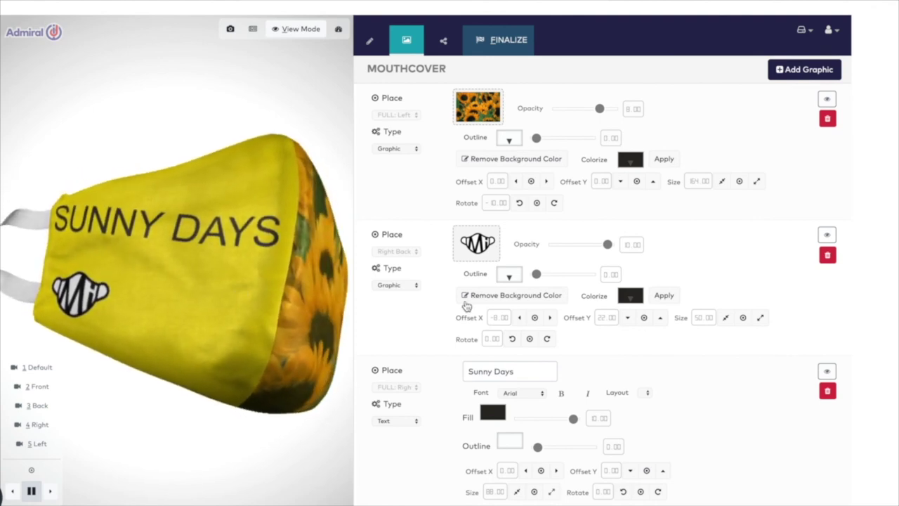
scroll(465, 307, "down", 1)
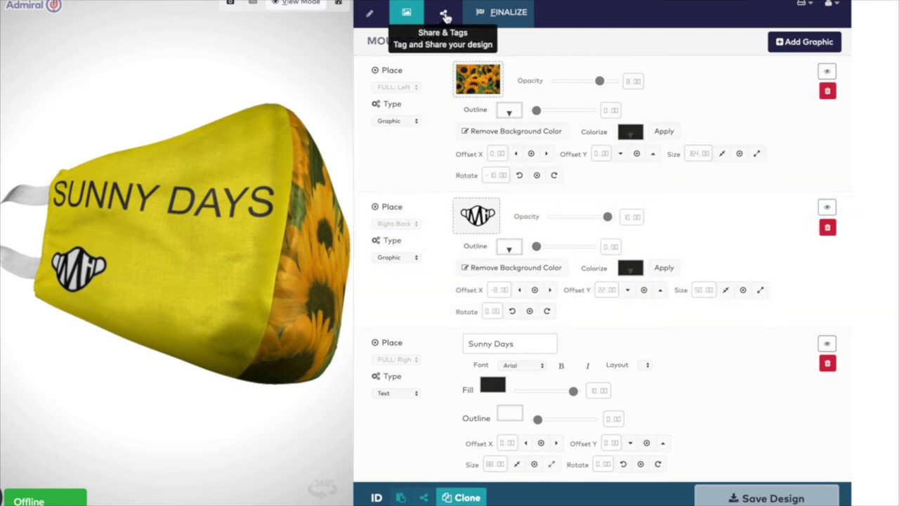
left_click(443, 16)
- Tag the design 'Sunny Days' and enter the collaborator's full name and e-mail
type("Sunny Days")
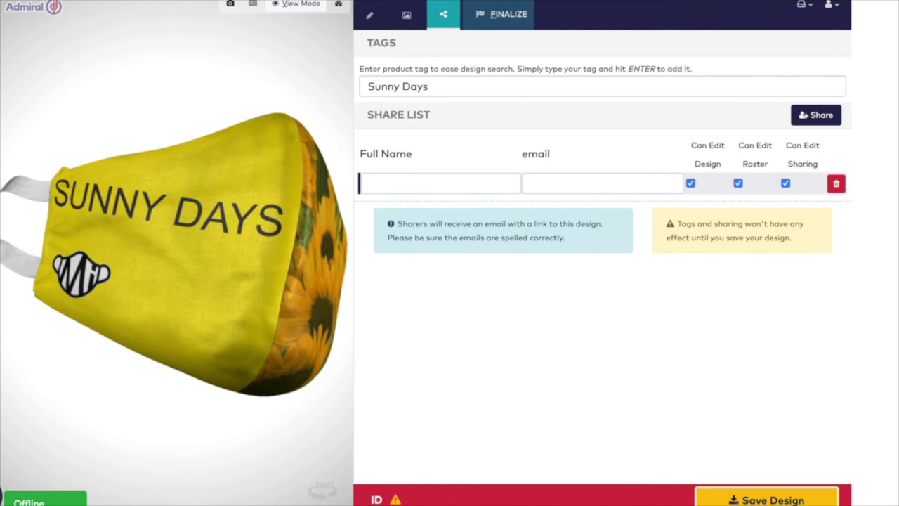
key("Return")
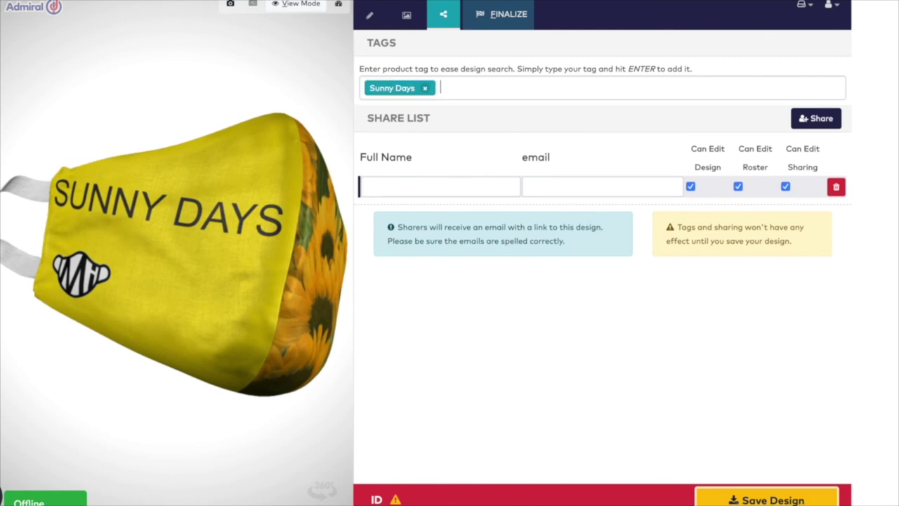
left_click(399, 188)
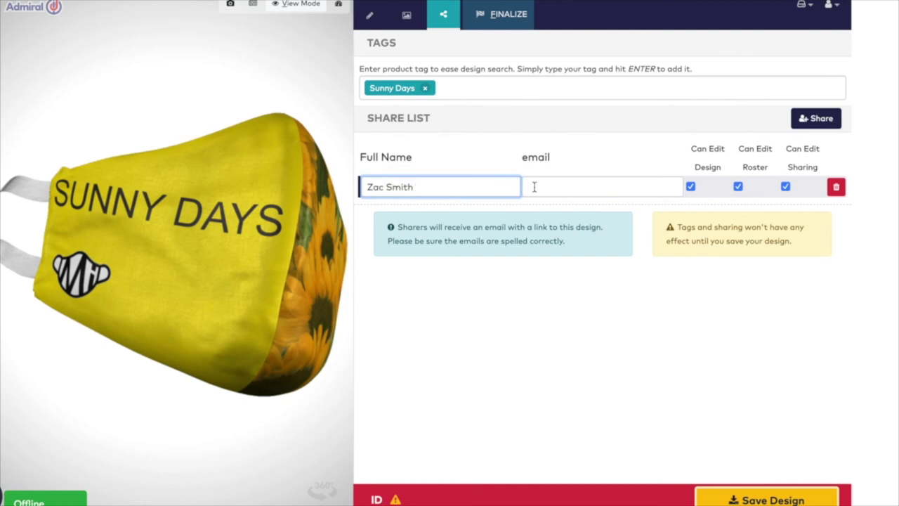
left_click(534, 187)
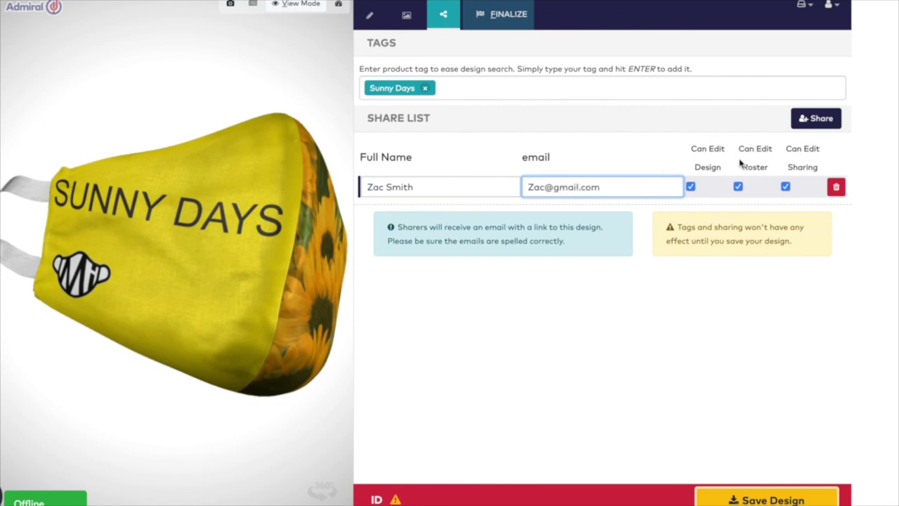
- Leave all three Can Edit permissions ticked for the collaborator and return to the graphics layers
left_click(690, 187)
left_click(738, 187)
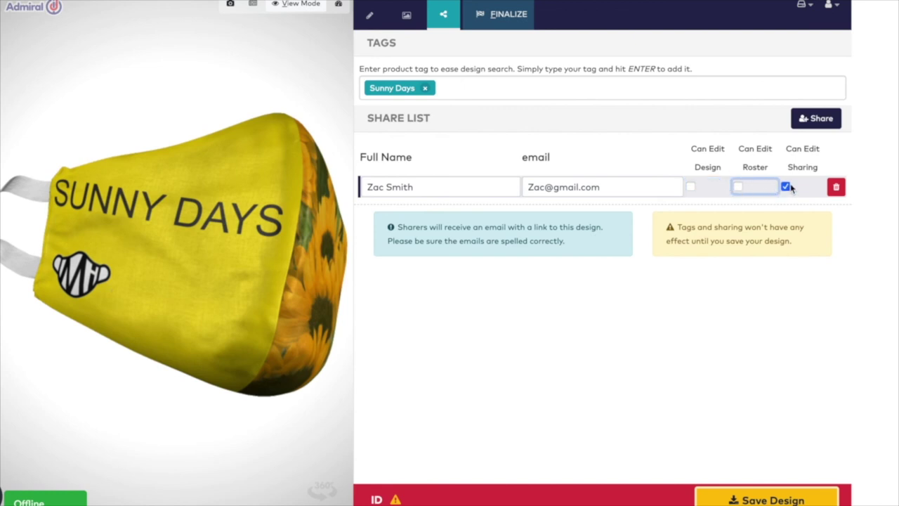
left_click(784, 187)
left_click(739, 186)
left_click(784, 186)
left_click(690, 186)
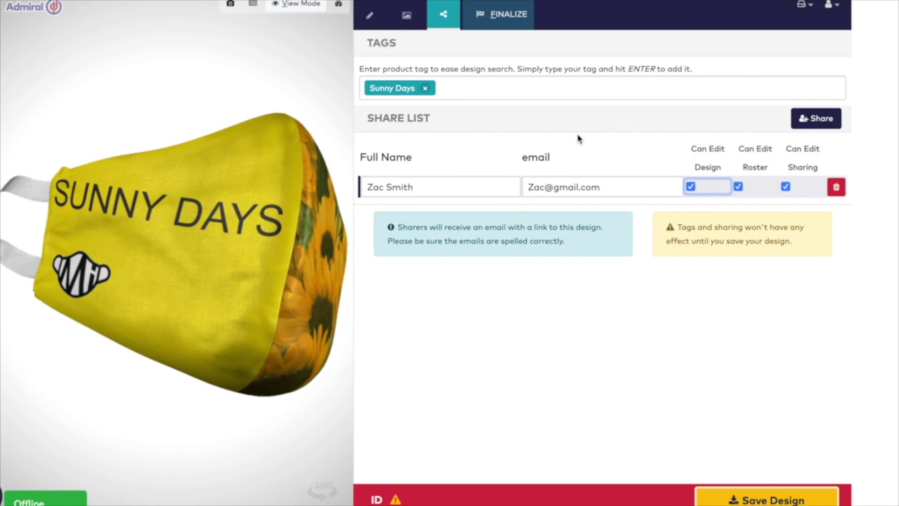
left_click(405, 17)
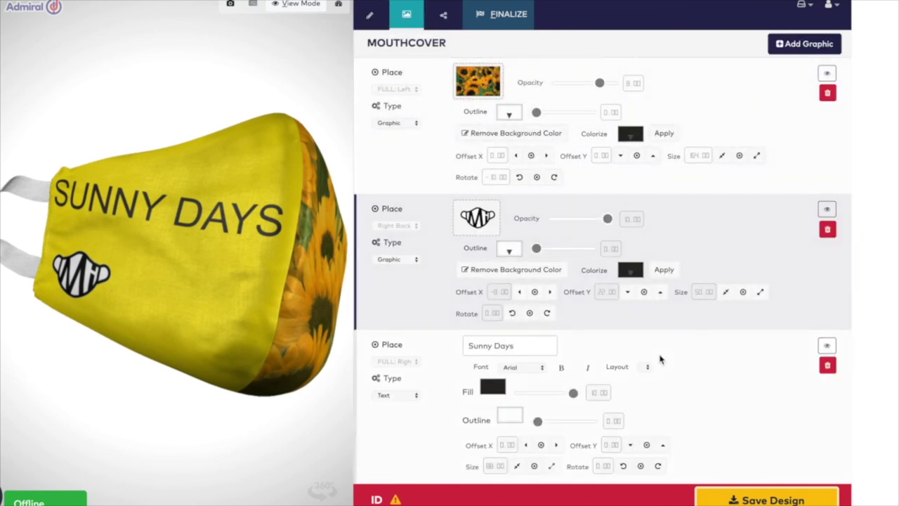
- Save the design with its tag and sharing settings, then clone it as a new copy
left_click(744, 499)
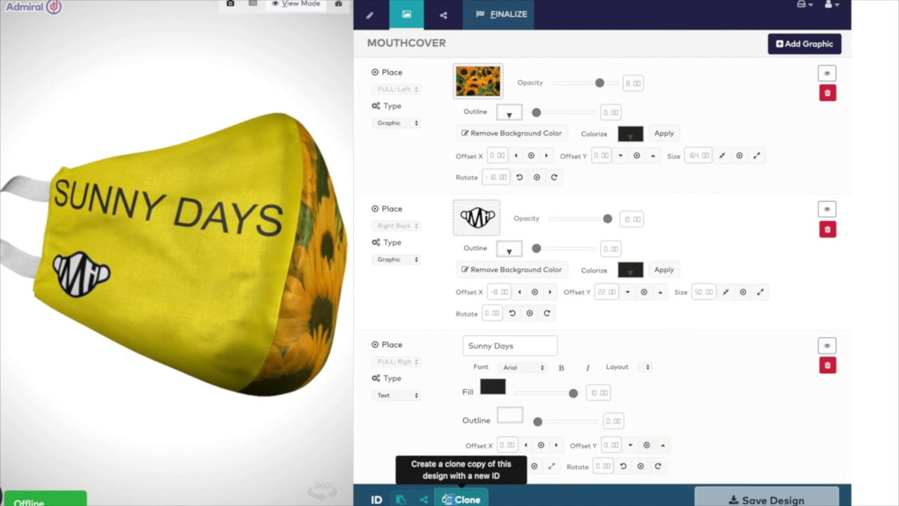
left_click(448, 499)
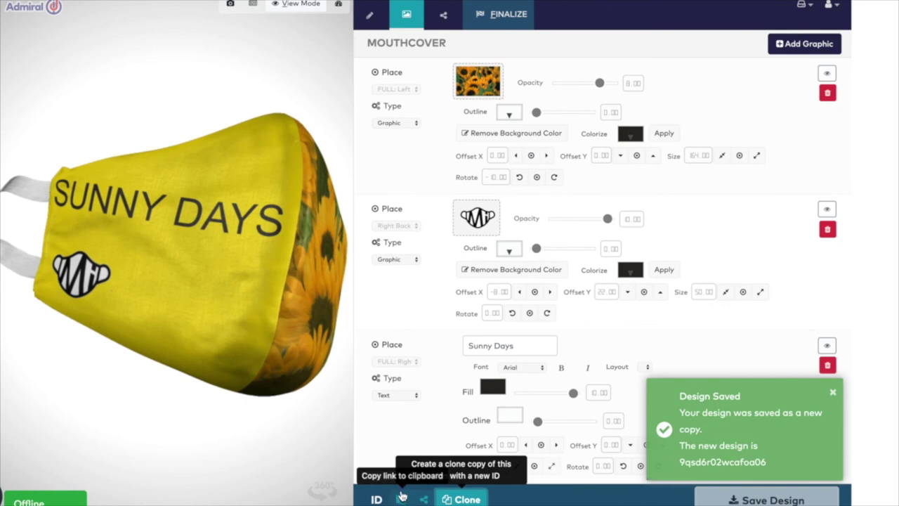
- Copy the cloned design's link to the clipboard
left_click(403, 499)
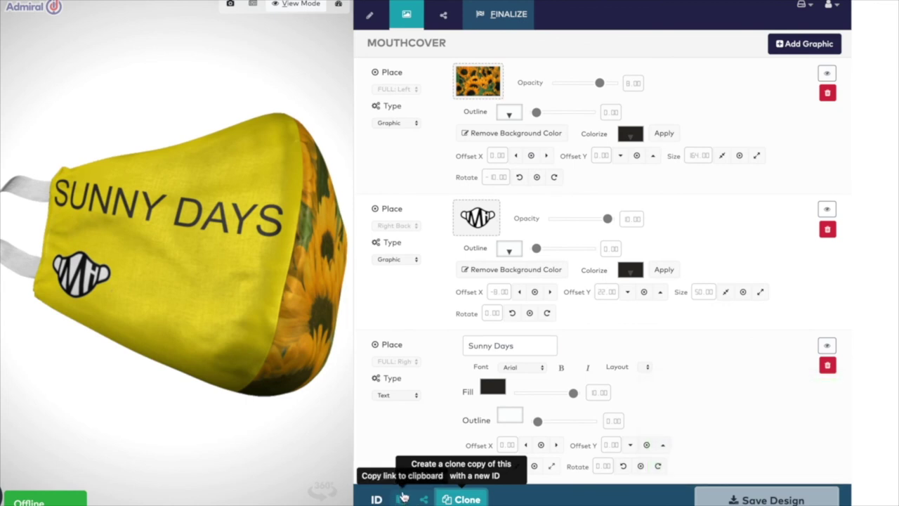
left_click(401, 498)
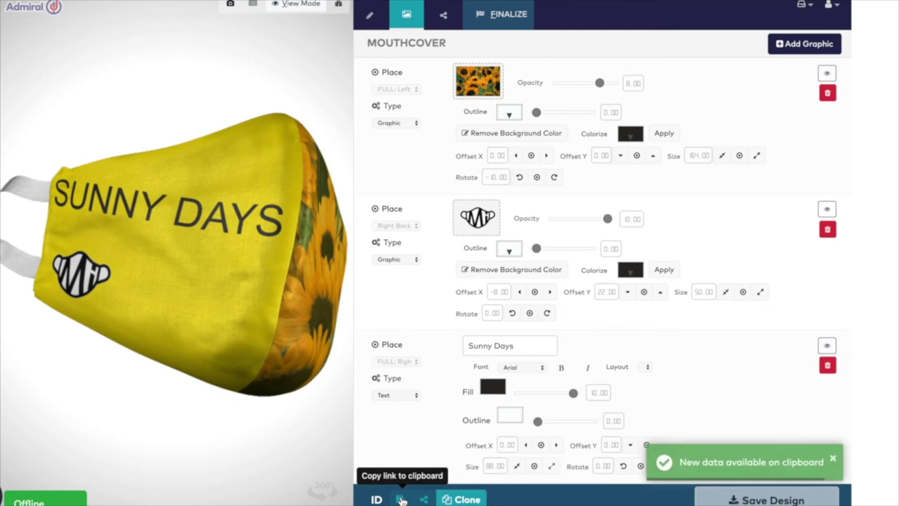